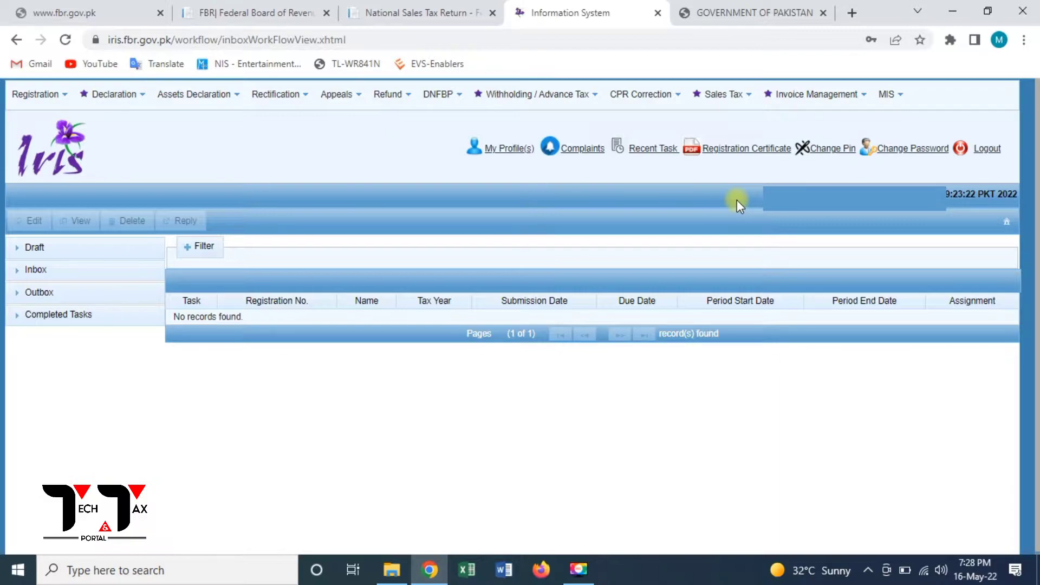
# Examine the available Sales Tax applications and the sector table in the 2007 SRO 647 notification PDF.
pyautogui.click(743, 103)
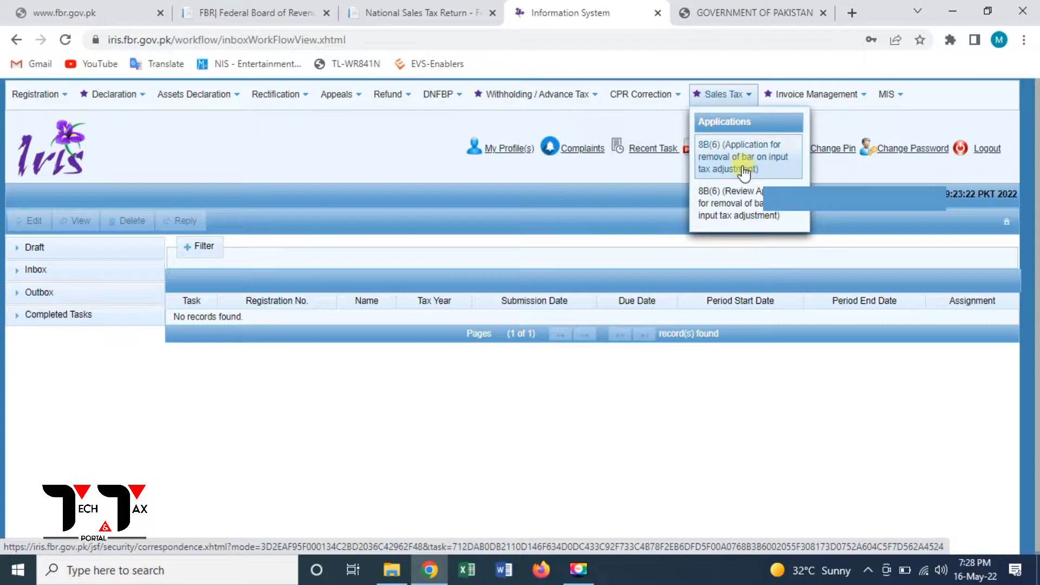
pyautogui.click(648, 518)
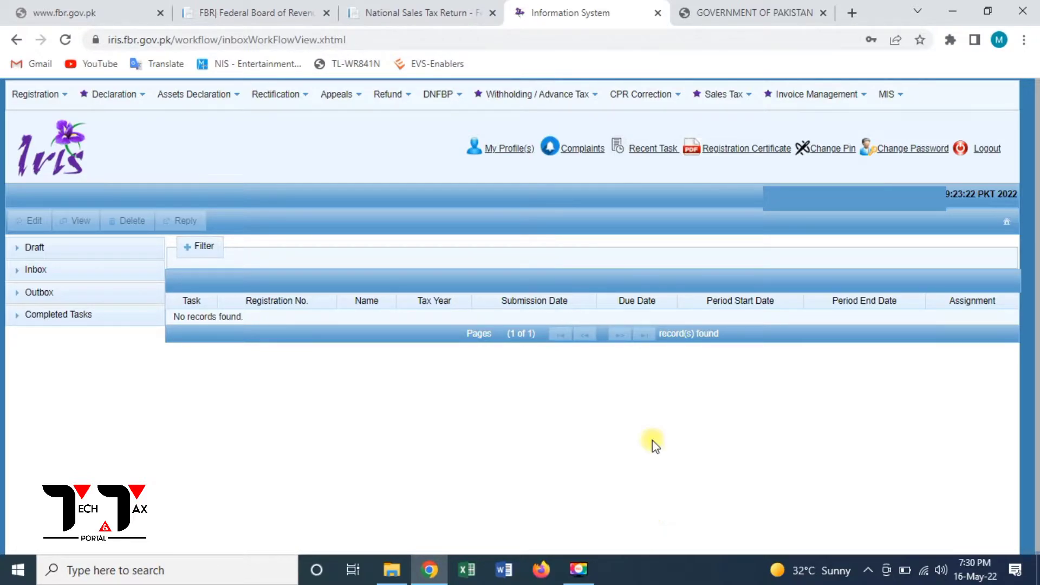
pyautogui.click(732, 9)
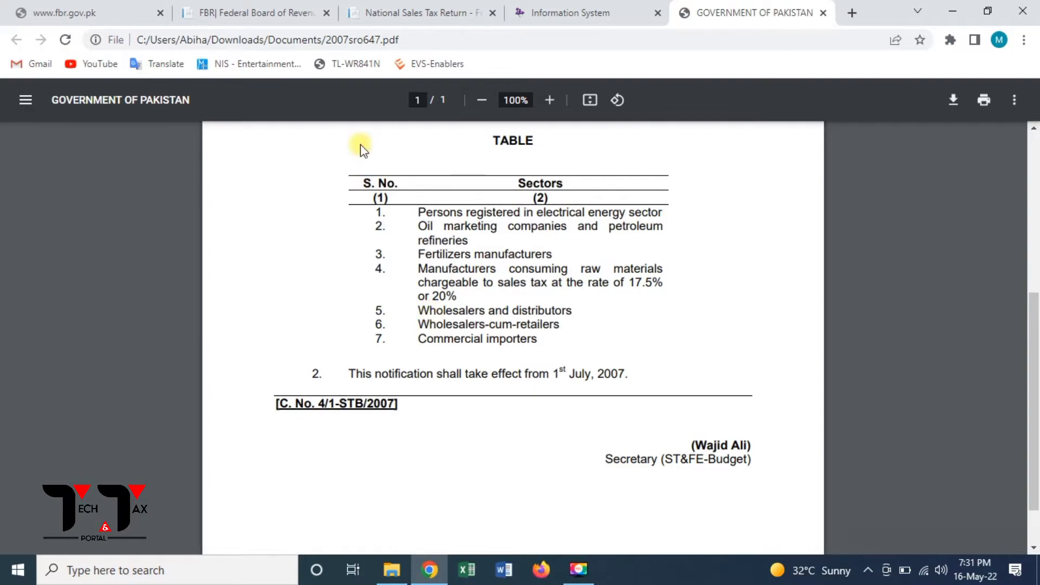
# Return to Iris and view the completed sales tax declaration for the period 01-Mar-2022 to 31-Mar-2022.
pyautogui.click(549, 13)
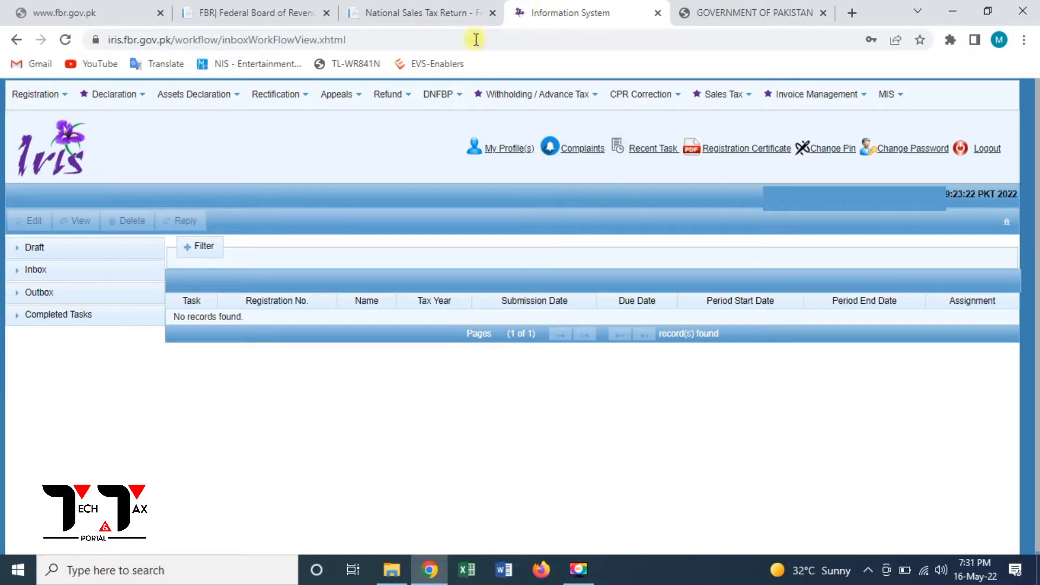
pyautogui.click(106, 325)
pyautogui.click(62, 400)
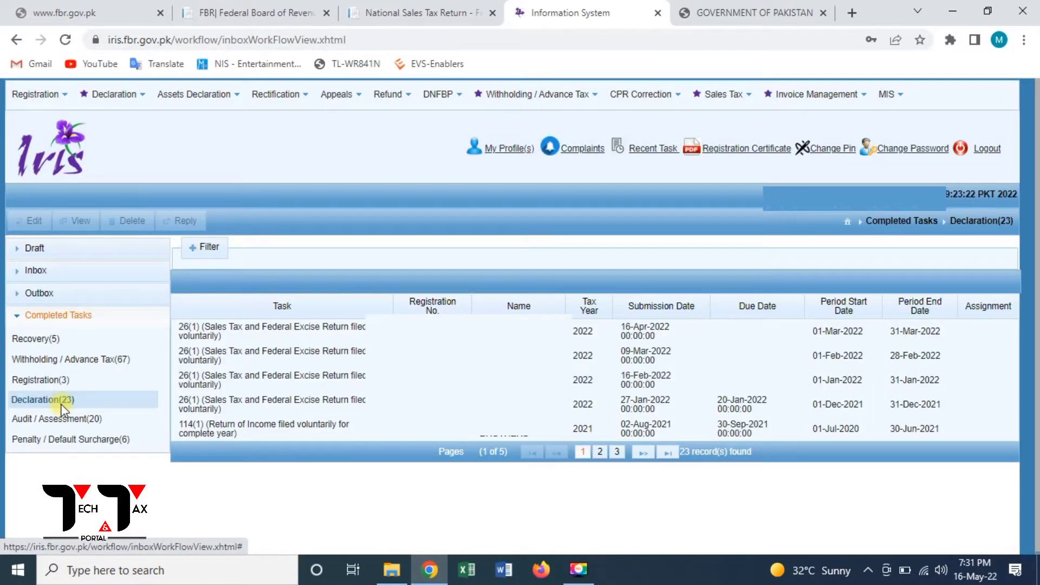
pyautogui.click(209, 339)
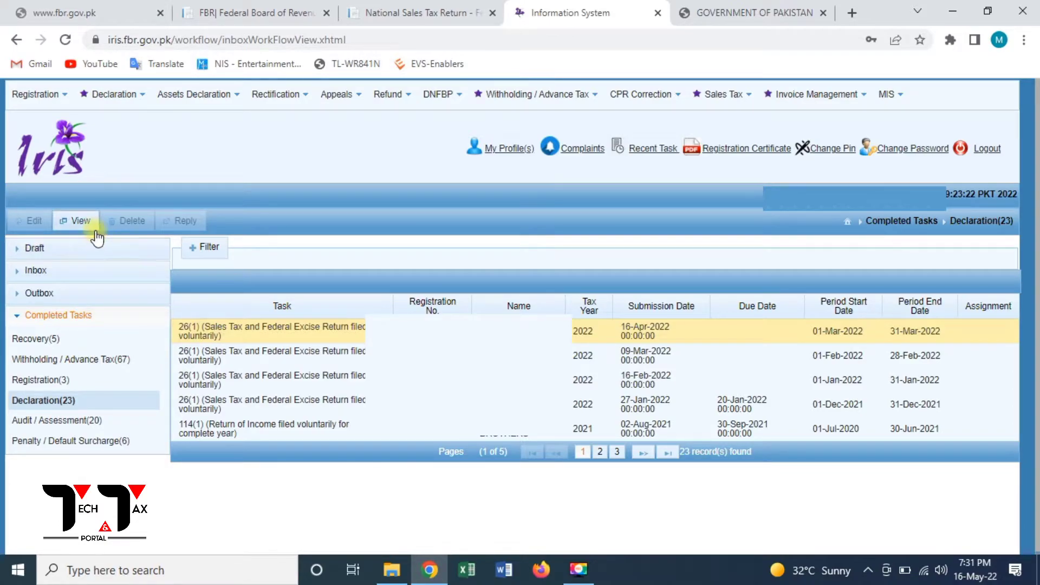
pyautogui.click(83, 220)
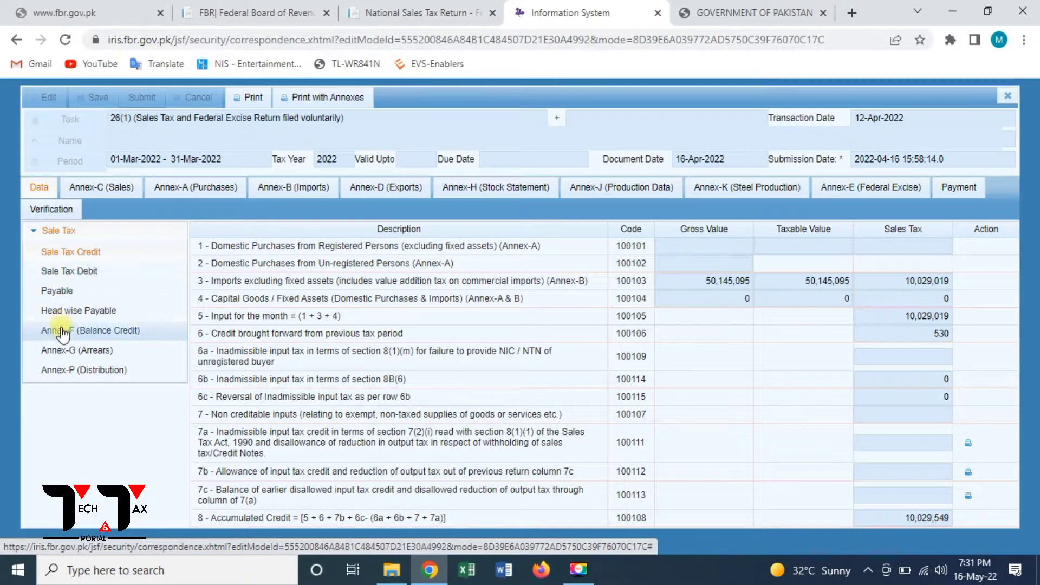
# Check the return's Head wise Payable and Payable sections, including the Section 8B (1) exclusion rows, and close the return.
pyautogui.click(88, 311)
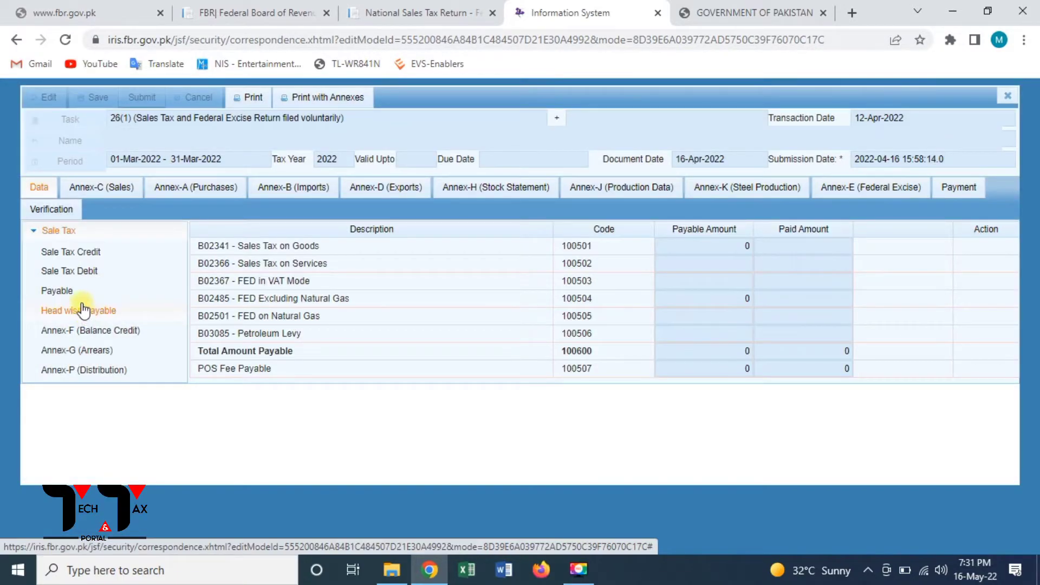
pyautogui.click(82, 307)
pyautogui.click(77, 293)
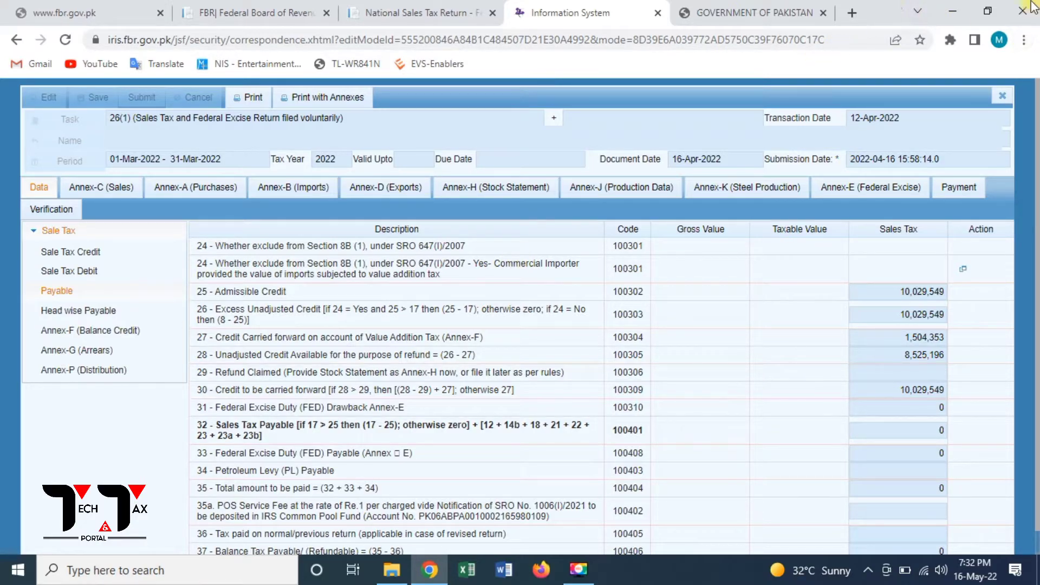
pyautogui.click(1000, 96)
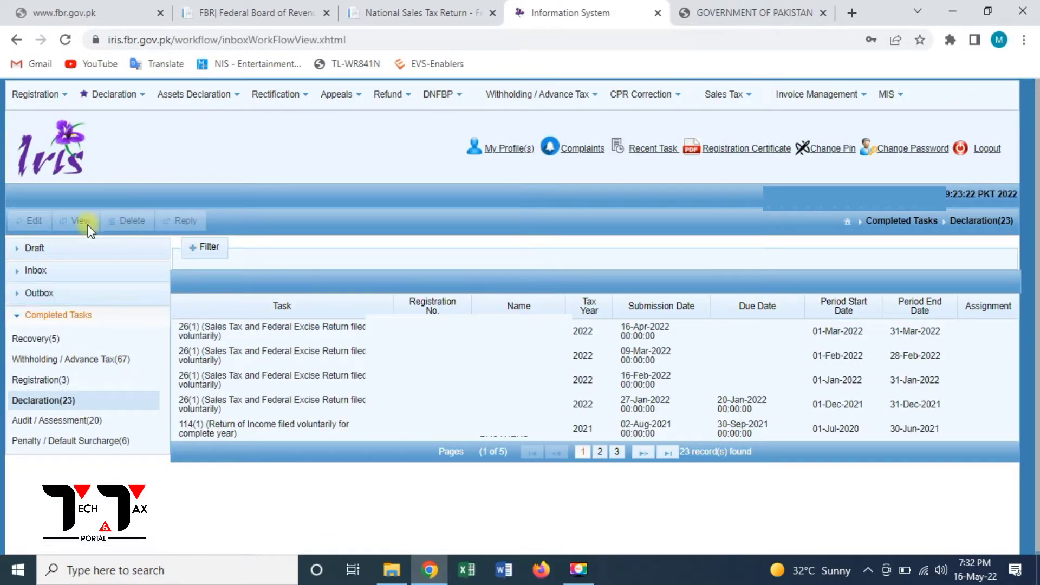
# Start an 8B(6) application for removal of bar on input tax adjustment for tax year 2022, period 01-Apr-2022 to 30-Apr-2022.
pyautogui.click(696, 101)
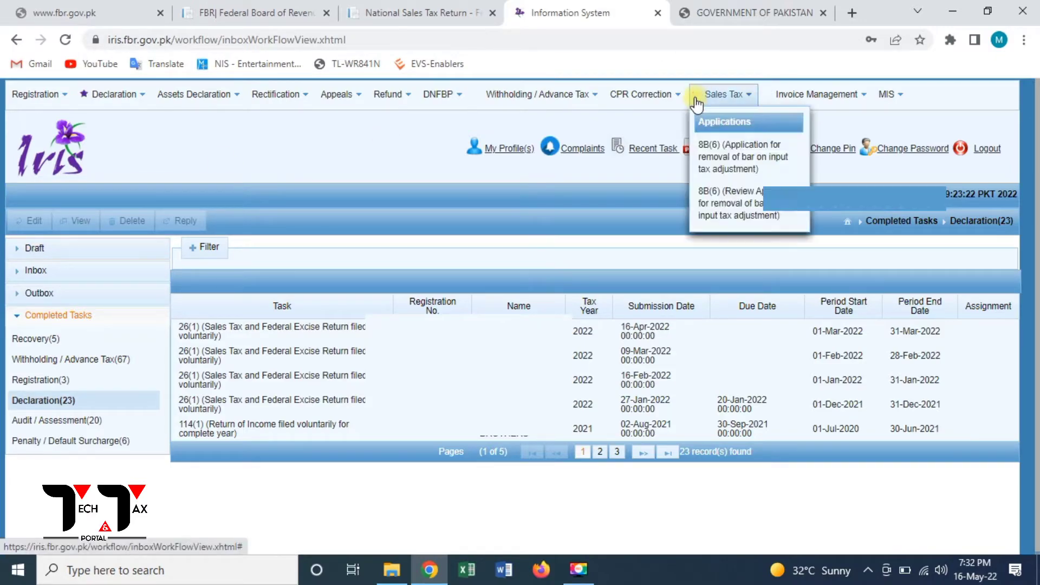
pyautogui.click(734, 170)
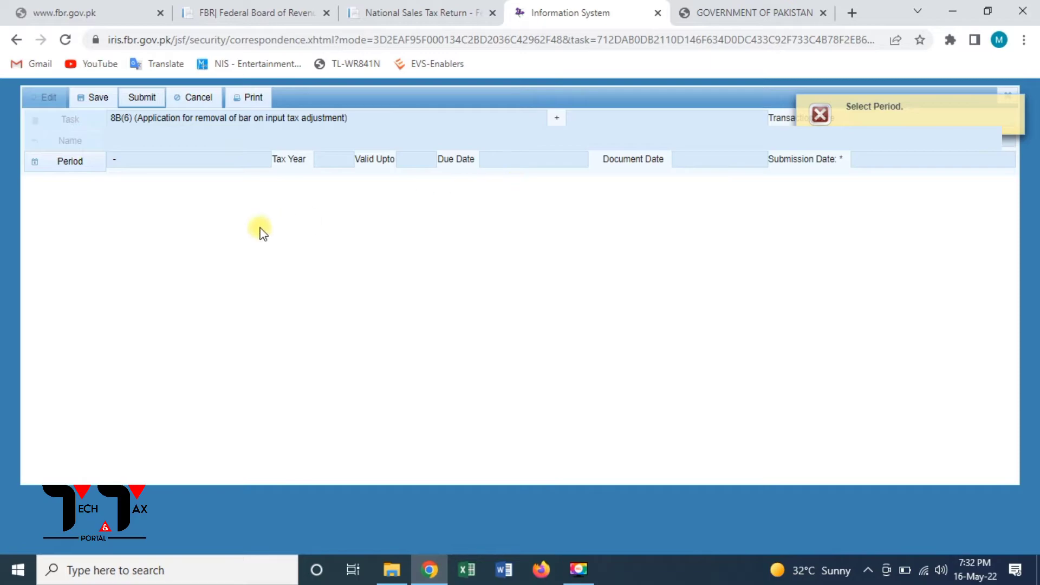
pyautogui.click(65, 171)
pyautogui.write('2022')
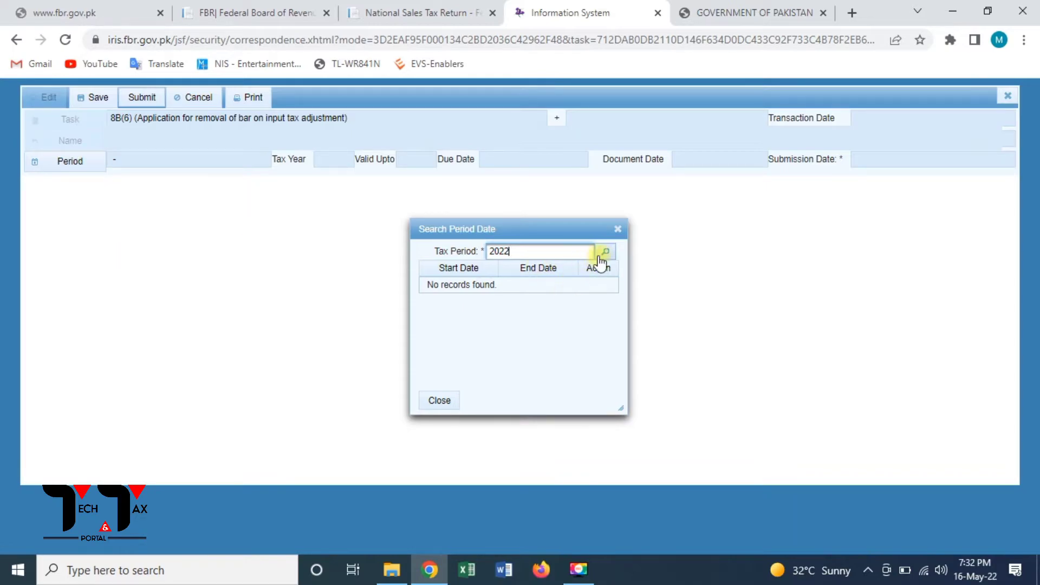
pyautogui.click(606, 253)
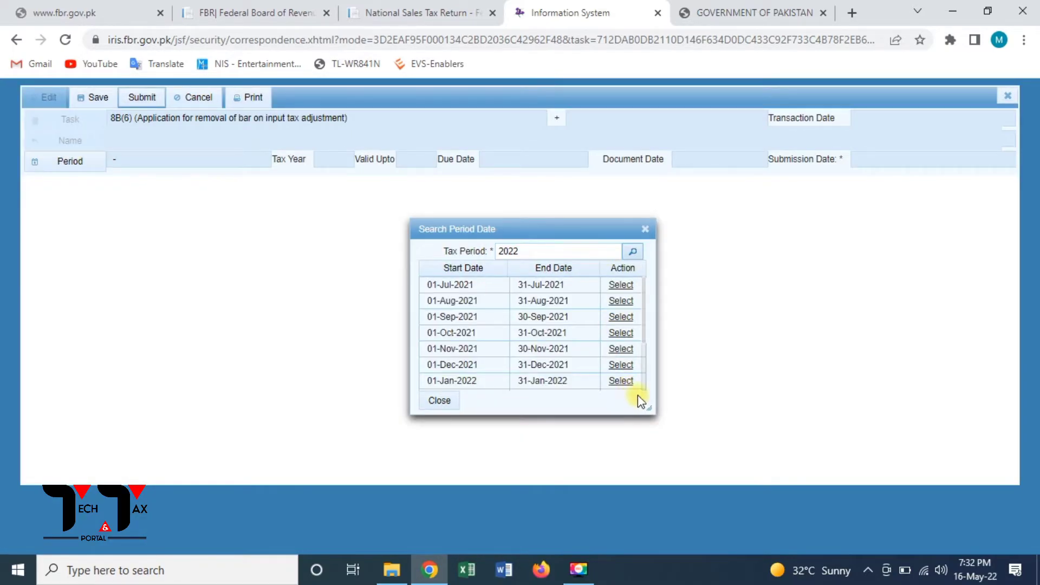
pyautogui.scroll(-3, 646, 393)
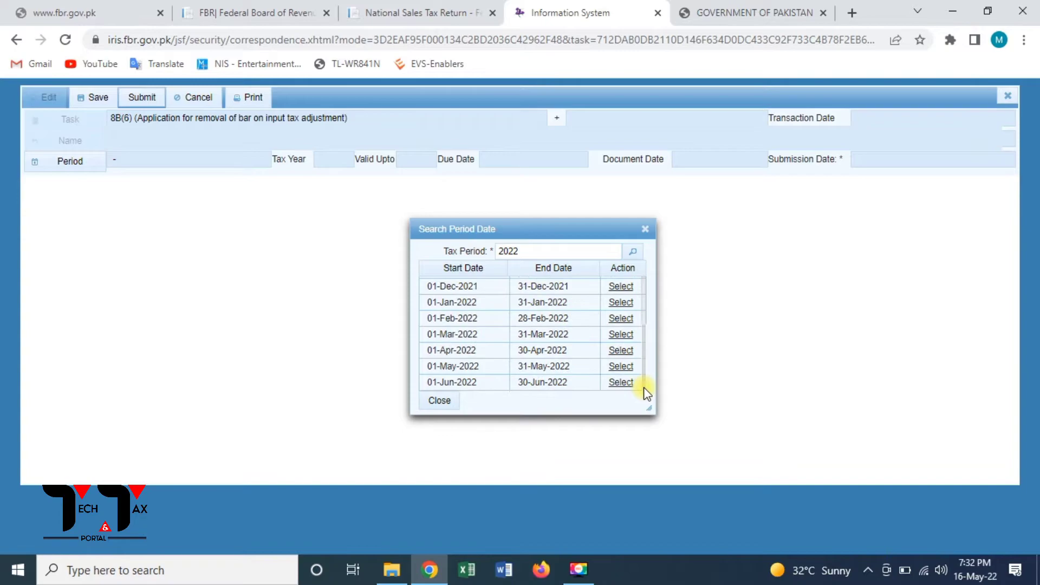
pyautogui.click(620, 350)
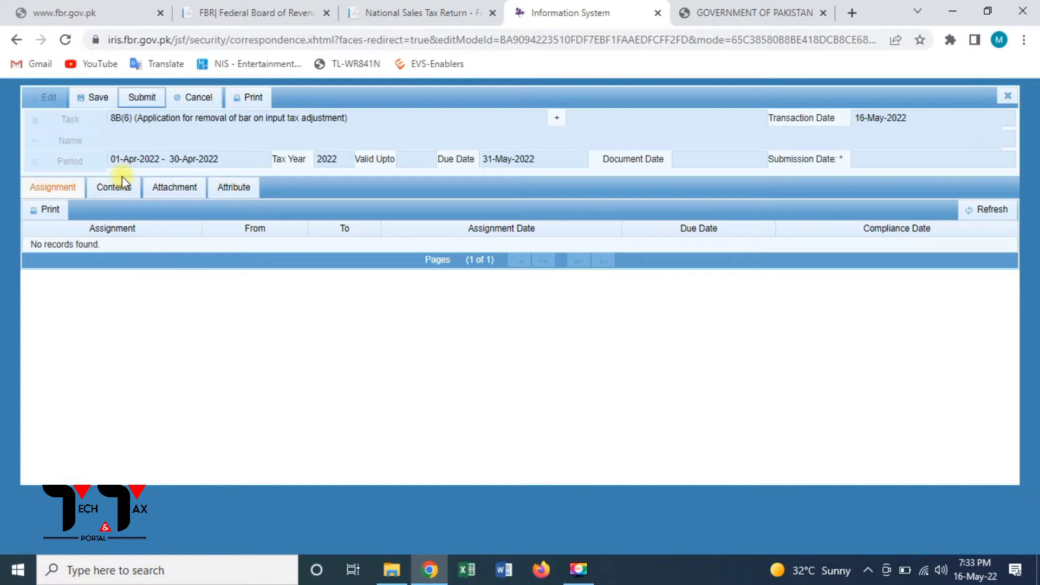
# Look through the application's correspondence contents, required attachment and attribute questions.
pyautogui.click(118, 193)
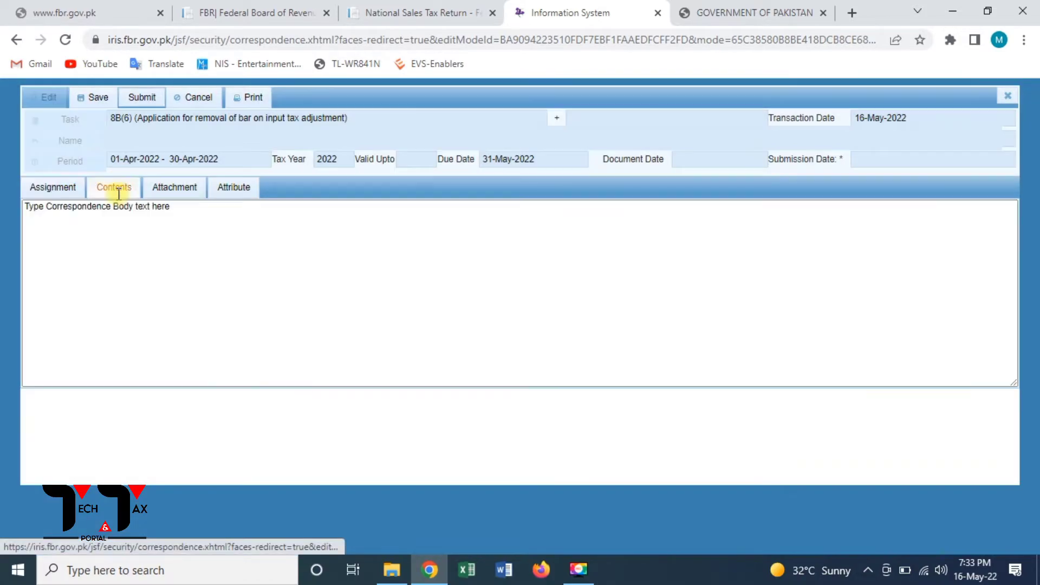
pyautogui.click(167, 211)
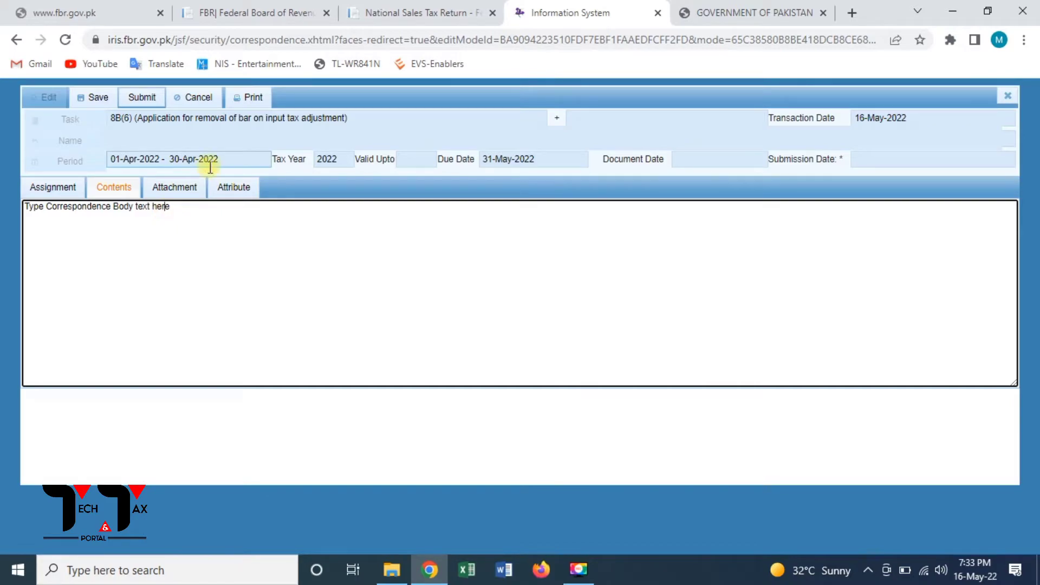
pyautogui.click(191, 188)
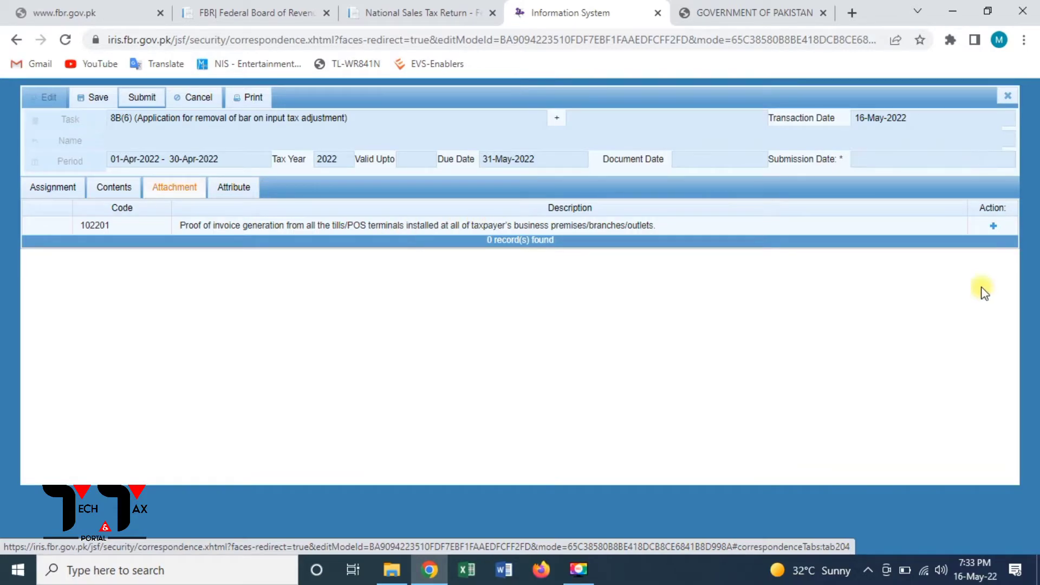
pyautogui.click(228, 192)
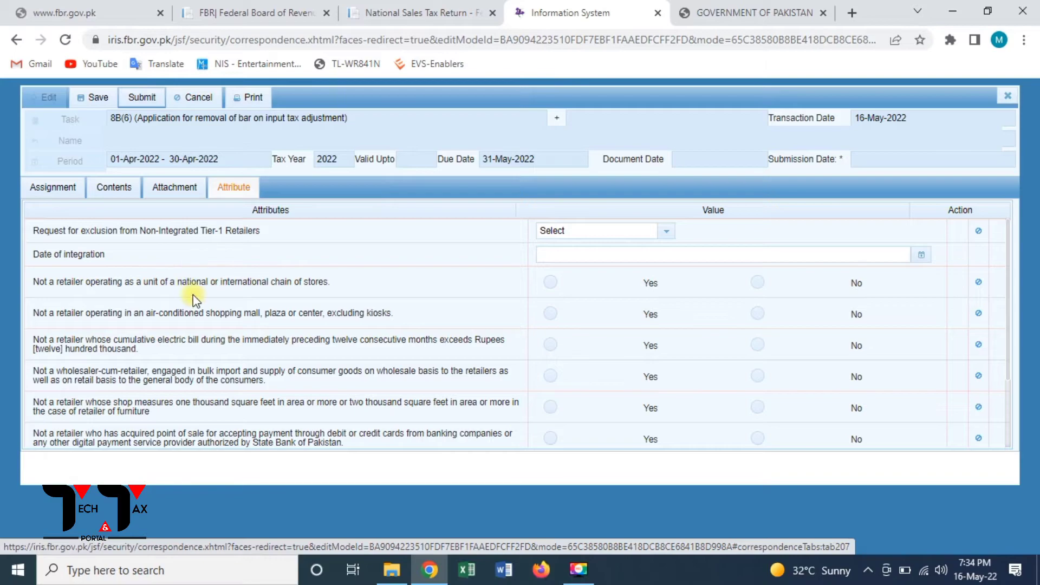
# Examine the exclusion request options for Non-Integrated Tier-1 Retailers, recheck the attachment and contents, and close the application without saving.
pyautogui.click(665, 231)
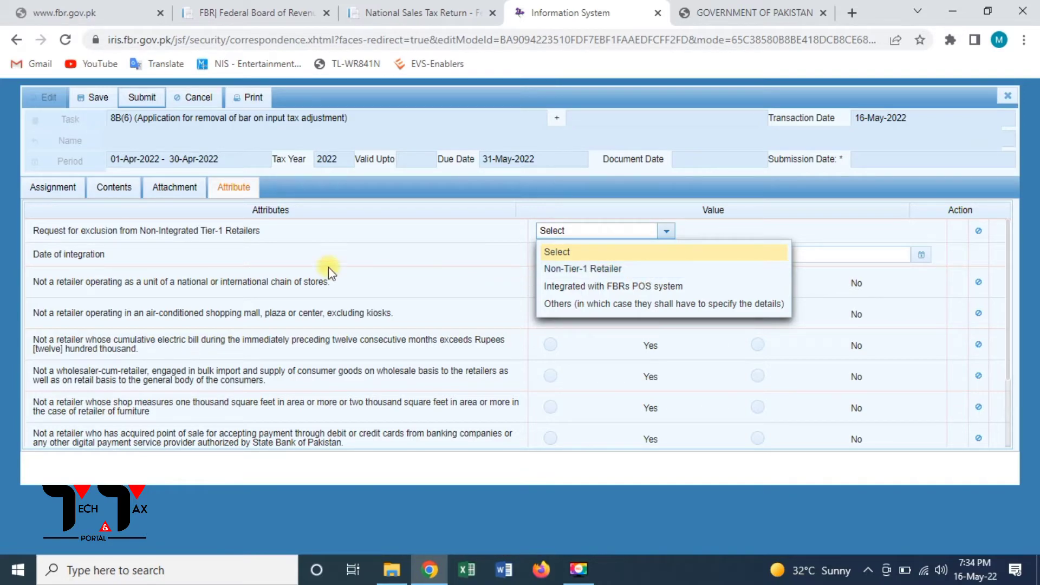
pyautogui.click(300, 269)
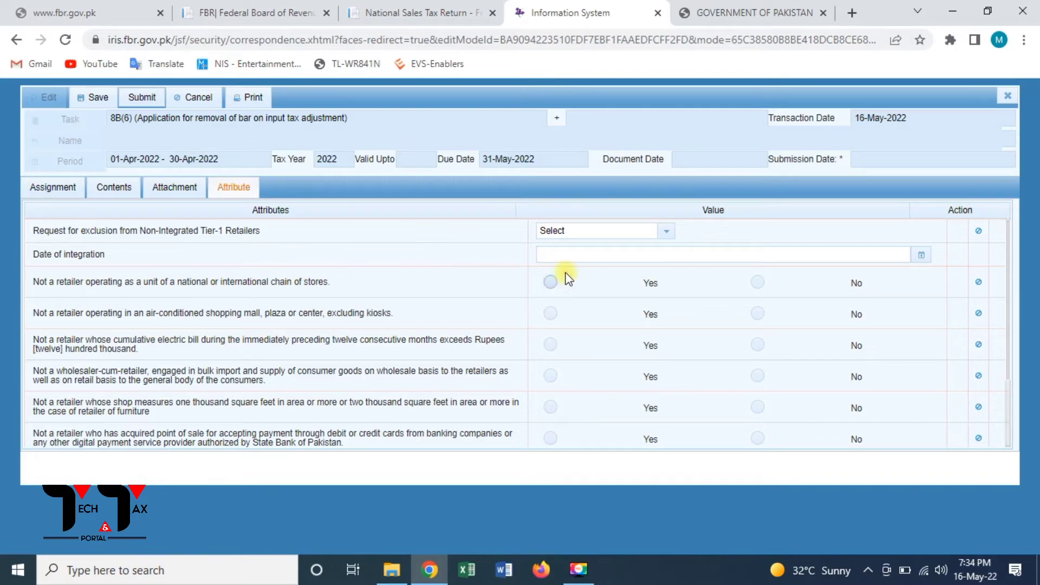
pyautogui.click(657, 233)
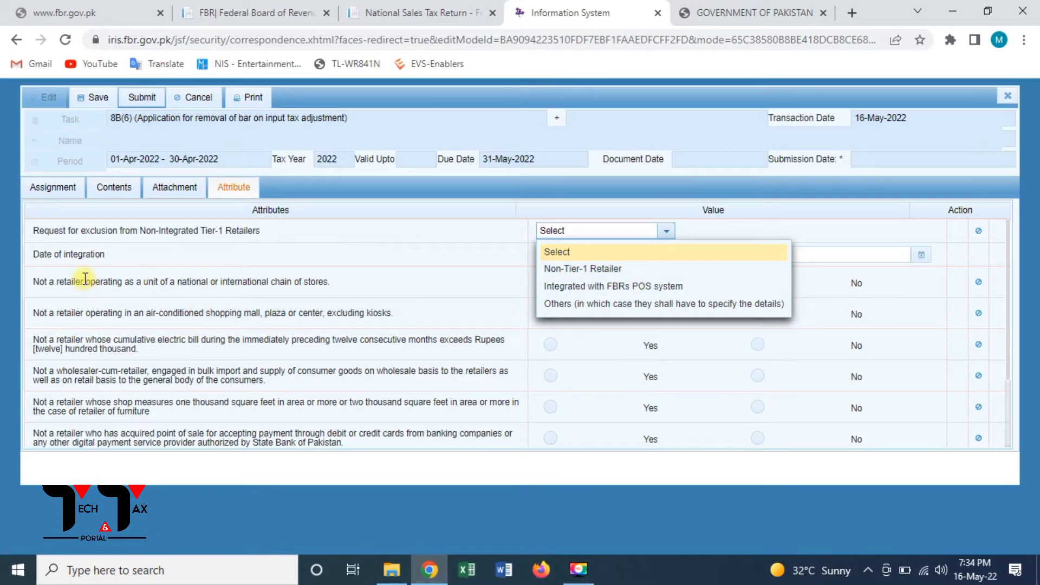
pyautogui.click(515, 154)
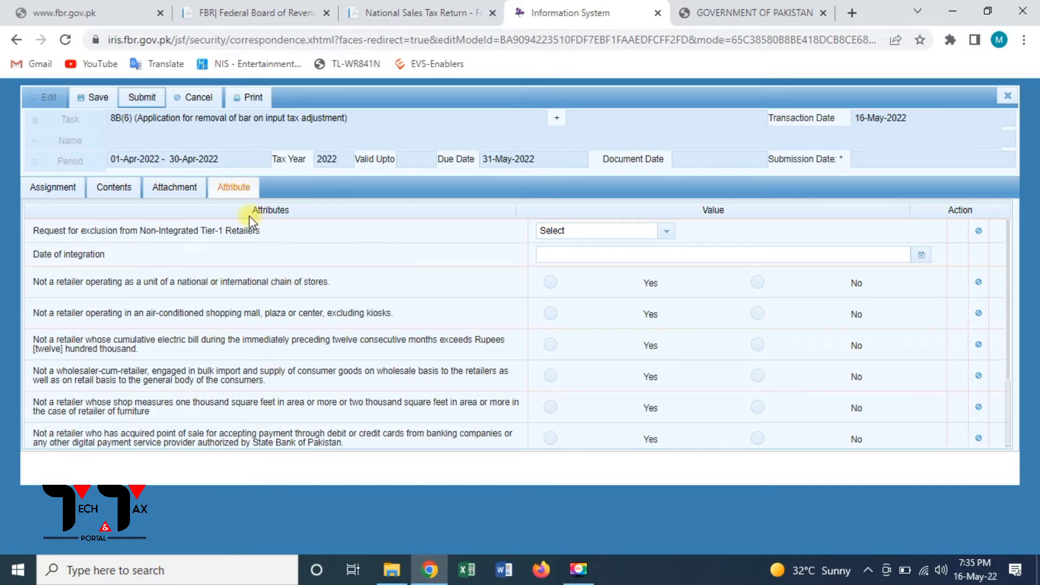
pyautogui.click(165, 189)
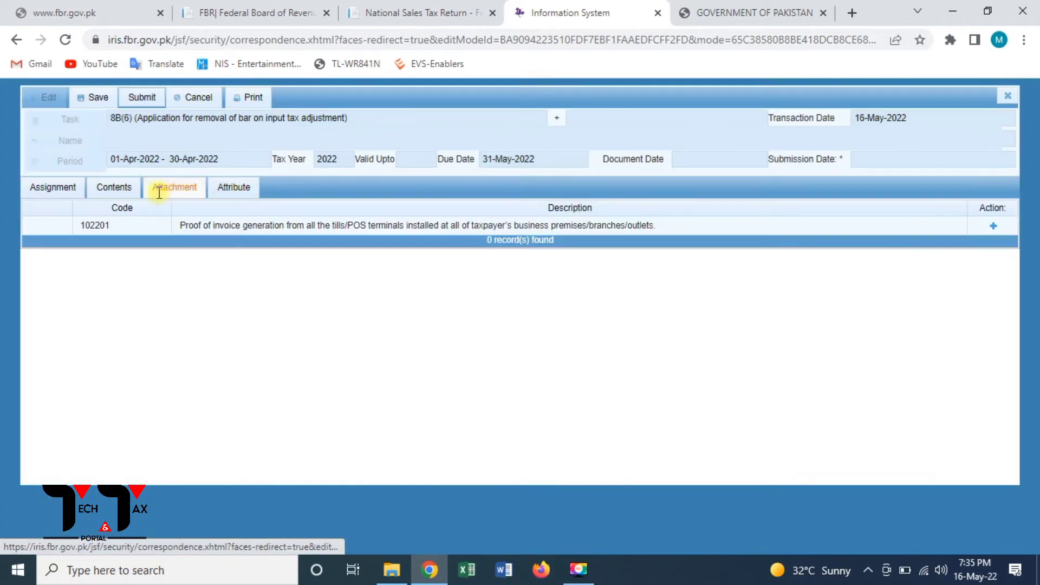
pyautogui.click(130, 188)
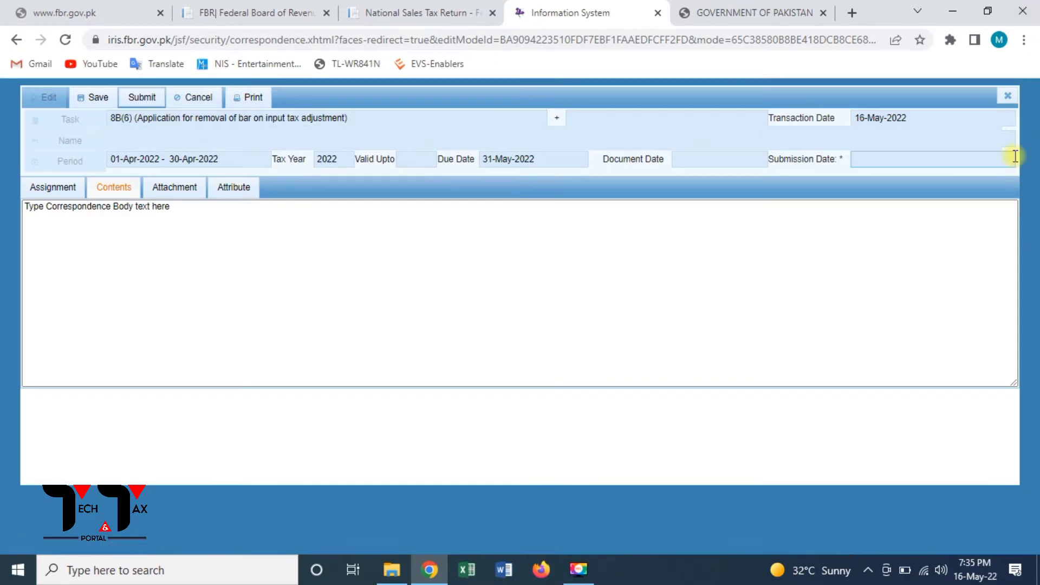
pyautogui.click(1007, 97)
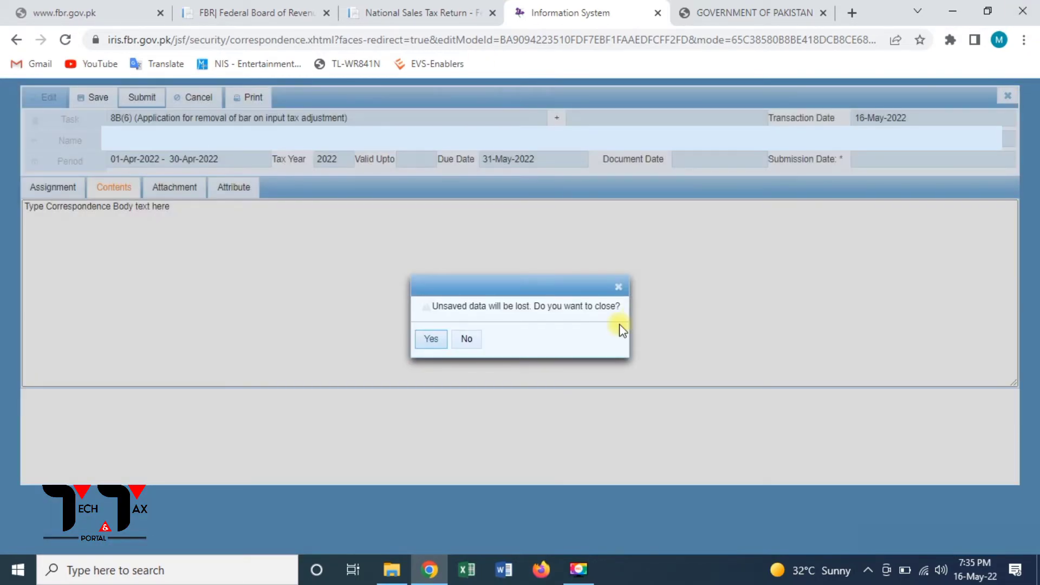
pyautogui.click(433, 339)
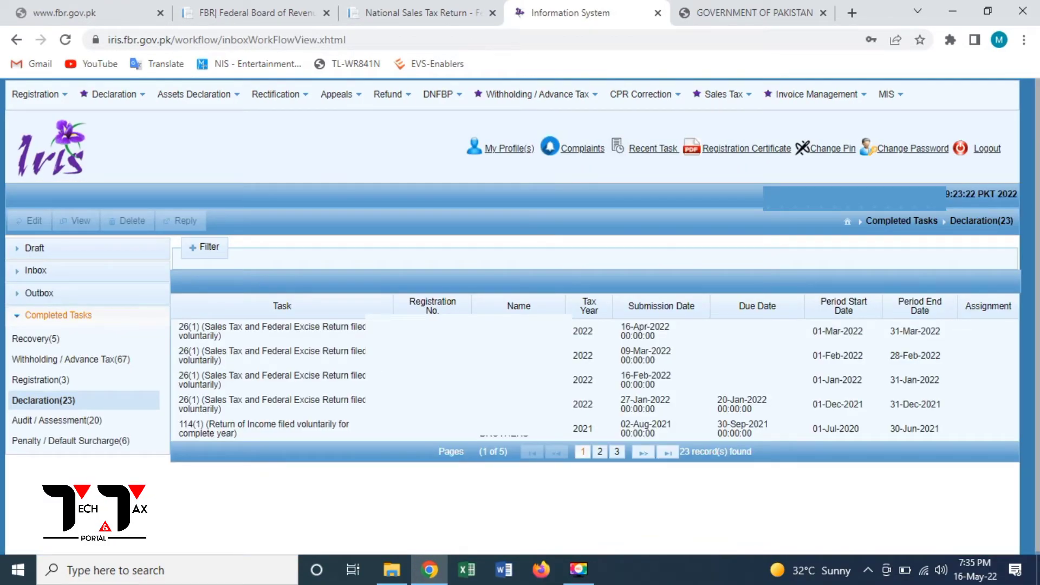
# Start a new complaint with project Iris and module National Sales Tax Return.
pyautogui.click(592, 155)
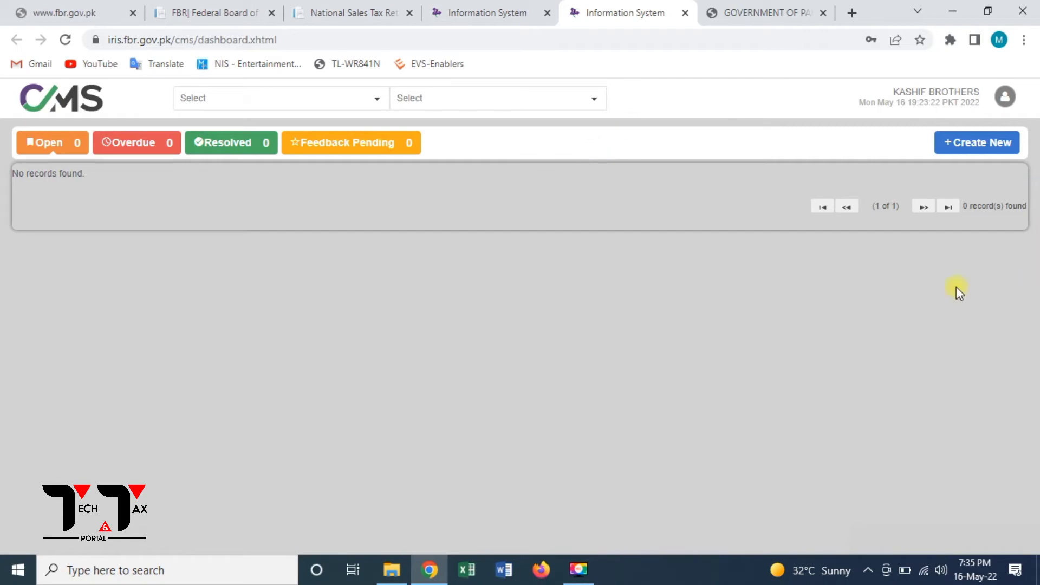
pyautogui.click(971, 144)
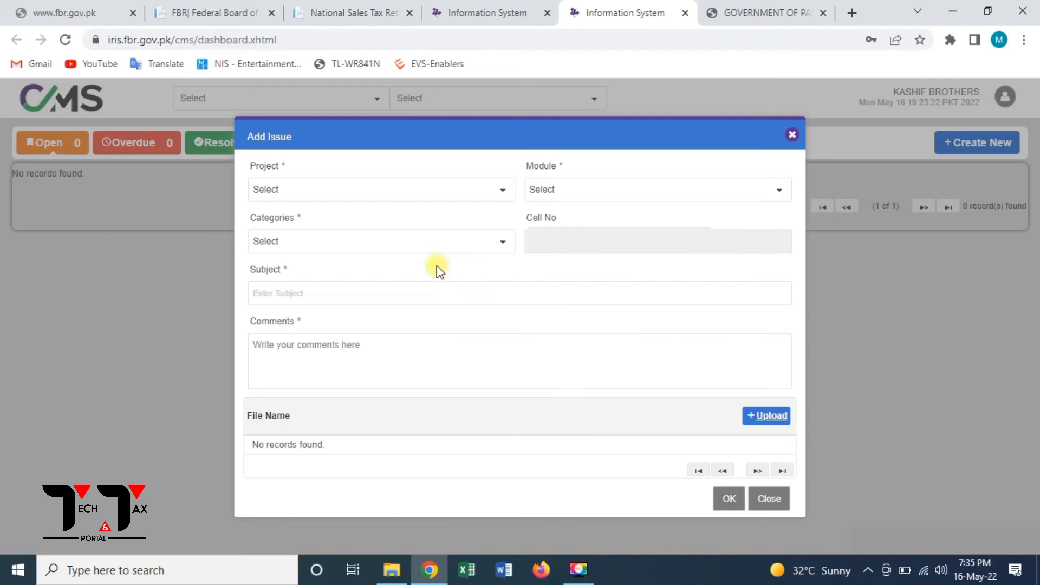
pyautogui.click(406, 191)
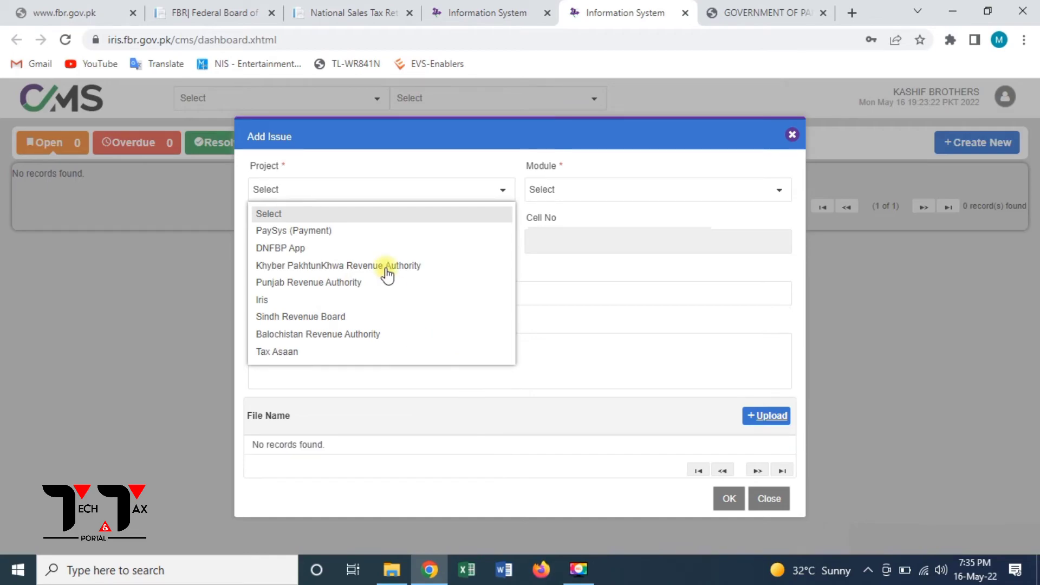
pyautogui.click(334, 303)
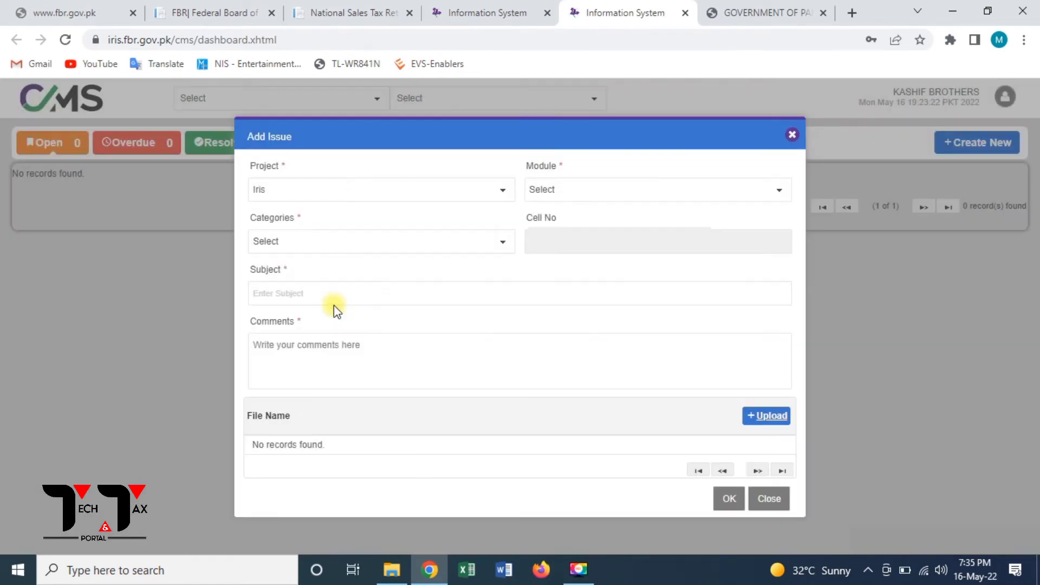
pyautogui.click(545, 199)
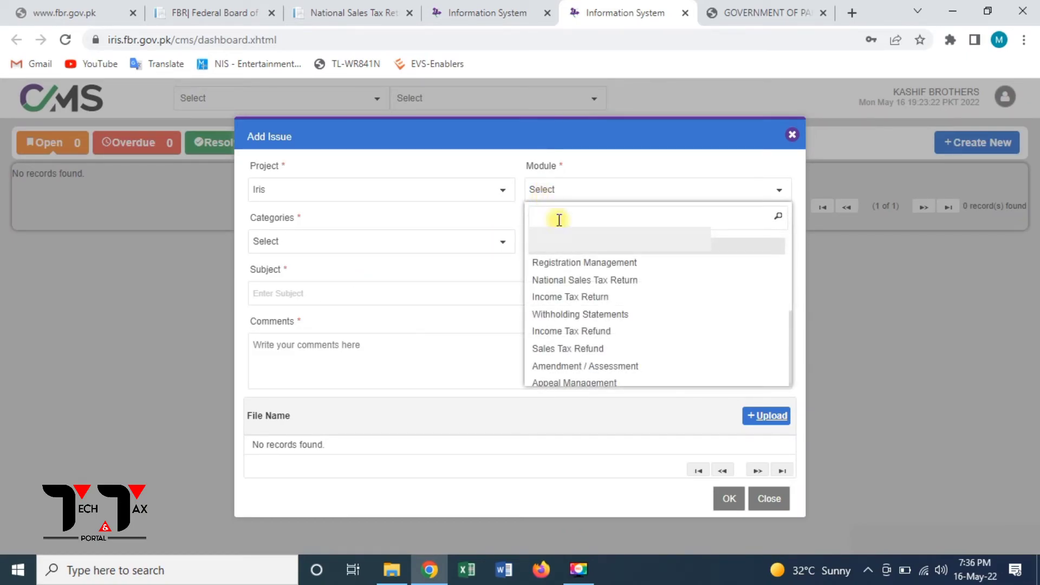
pyautogui.click(564, 280)
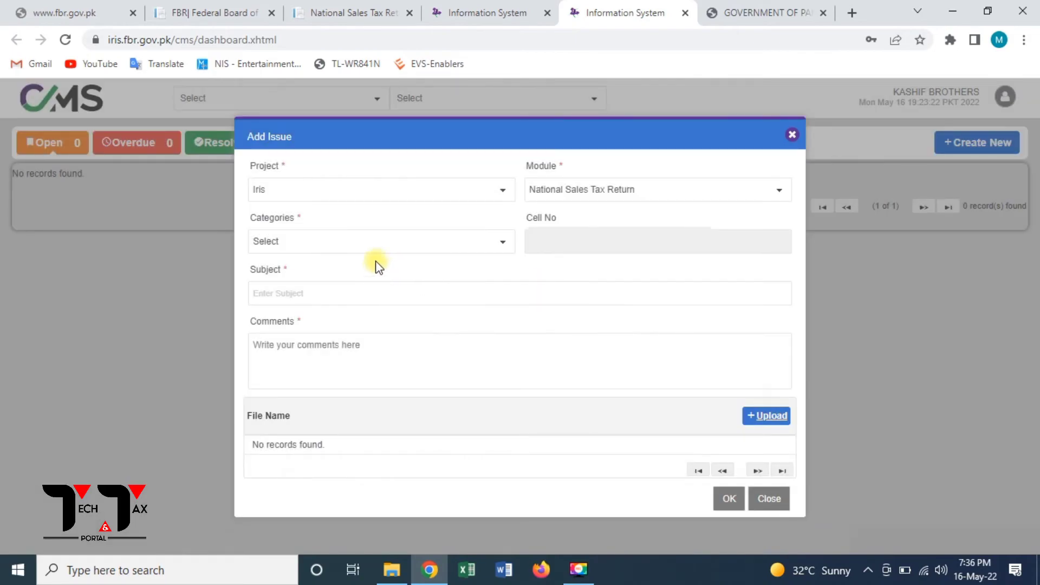
# Set the complaint's category to Main Return and leave the complaint system without submitting the issue.
pyautogui.click(366, 251)
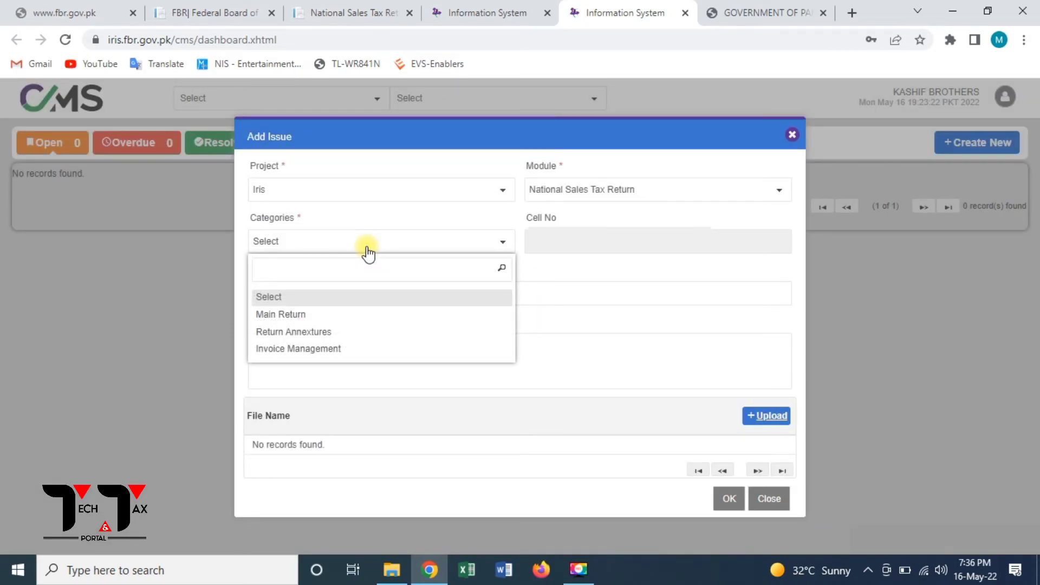
pyautogui.click(383, 334)
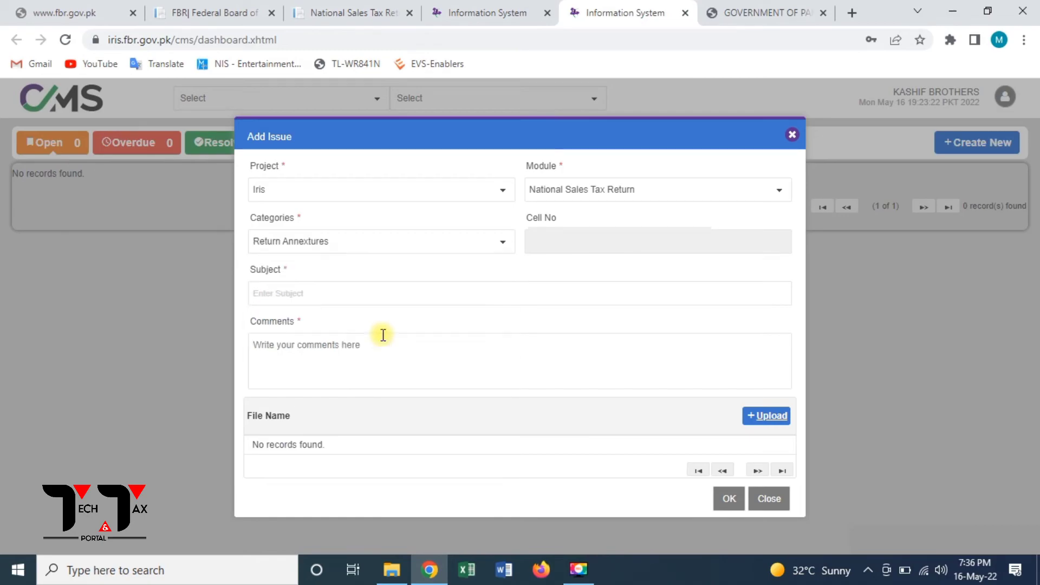
pyautogui.click(319, 295)
pyautogui.click(445, 242)
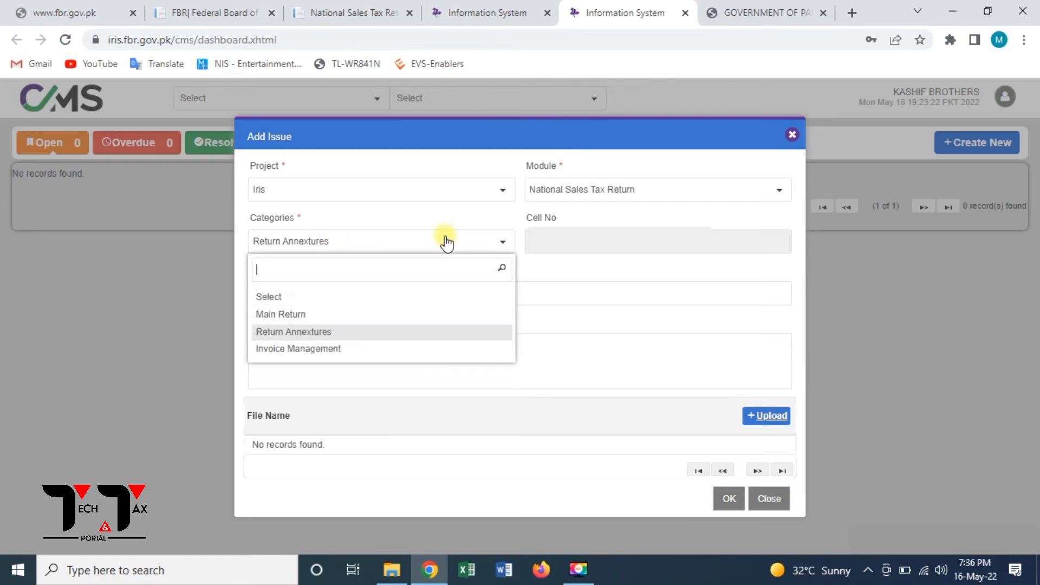
pyautogui.click(404, 314)
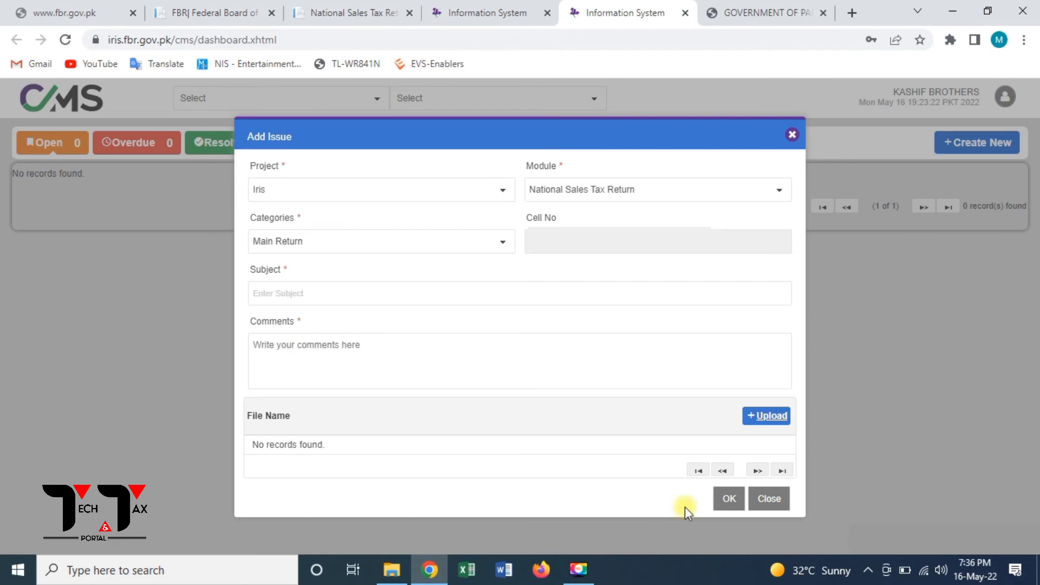
pyautogui.click(769, 498)
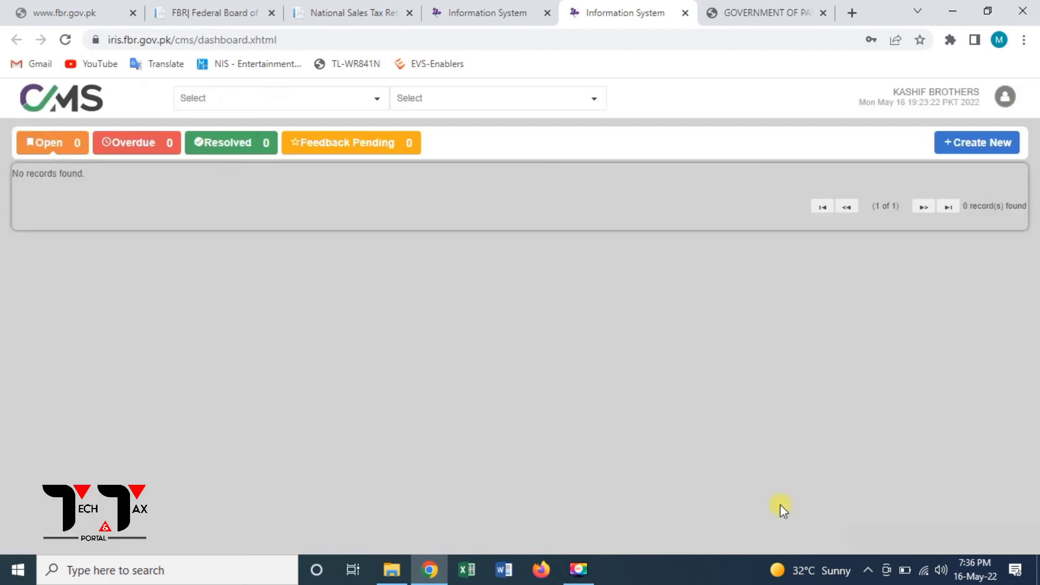
pyautogui.click(690, 11)
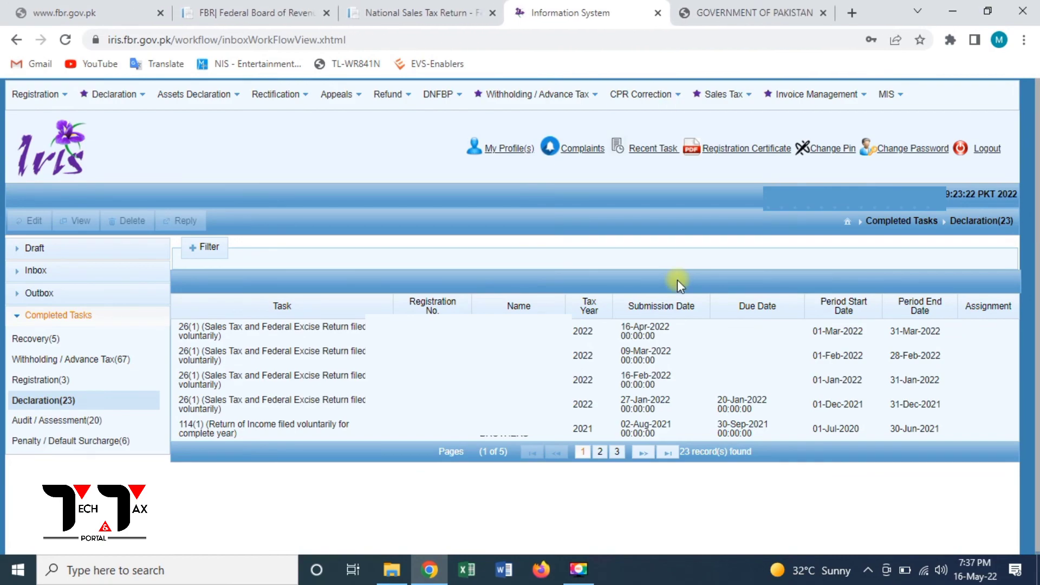